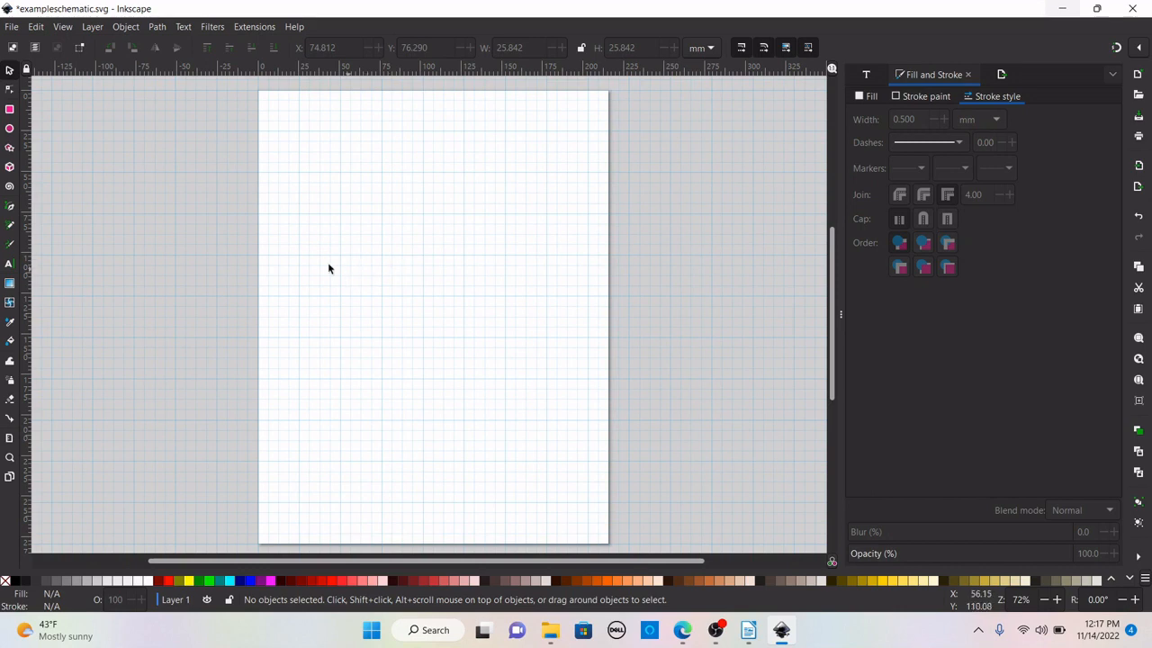
# Draw a closed square path about 77 mm wide with the Bezier tool and remove its fill.
pyautogui.click(8, 207)
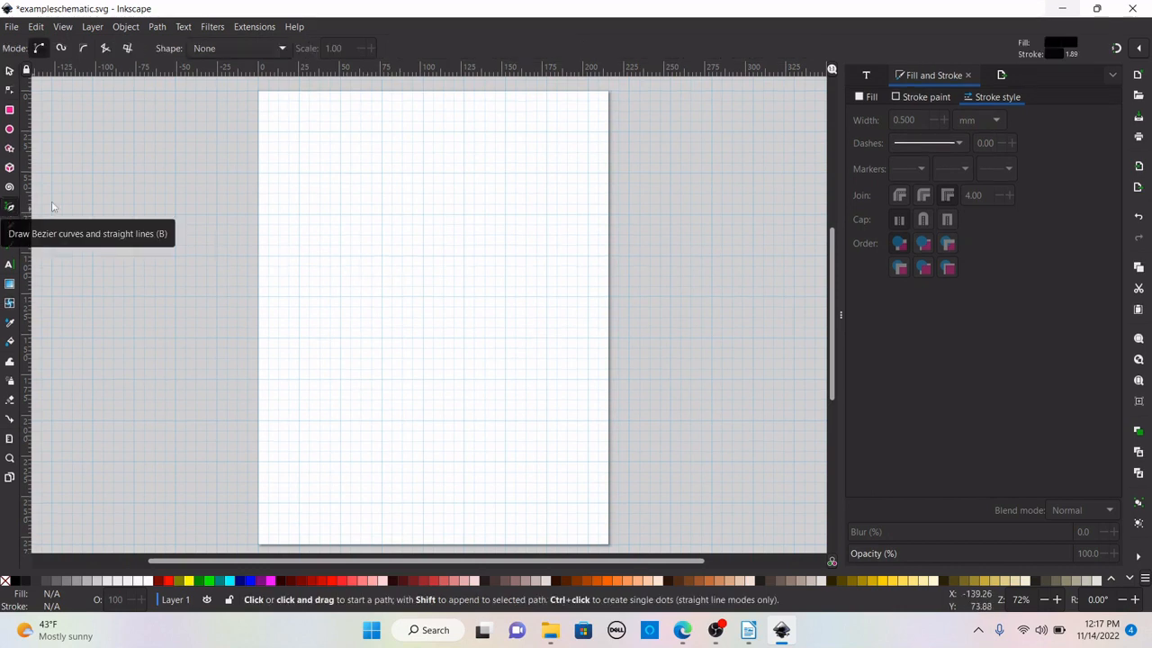
pyautogui.click(340, 213)
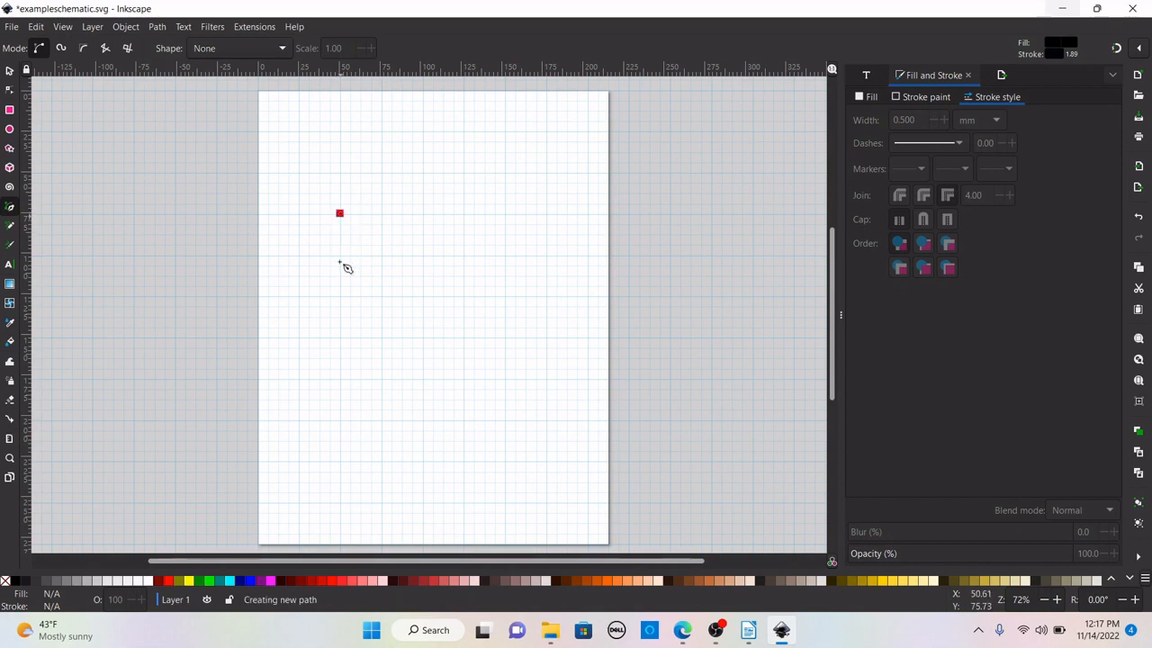
pyautogui.click(340, 338)
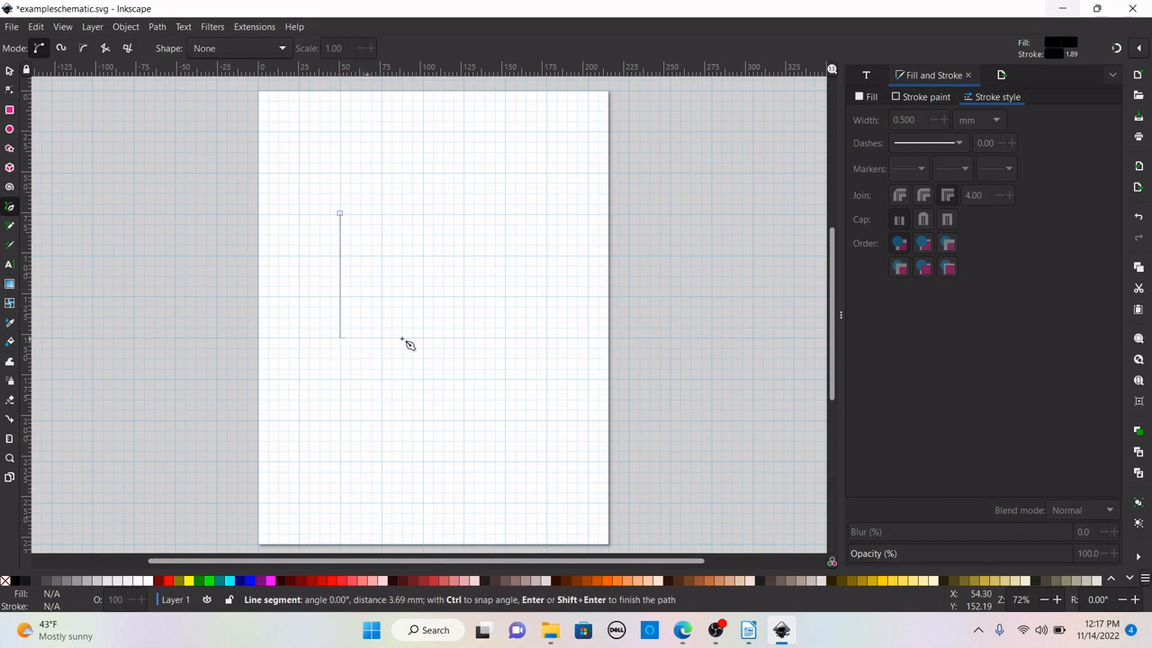
pyautogui.click(465, 338)
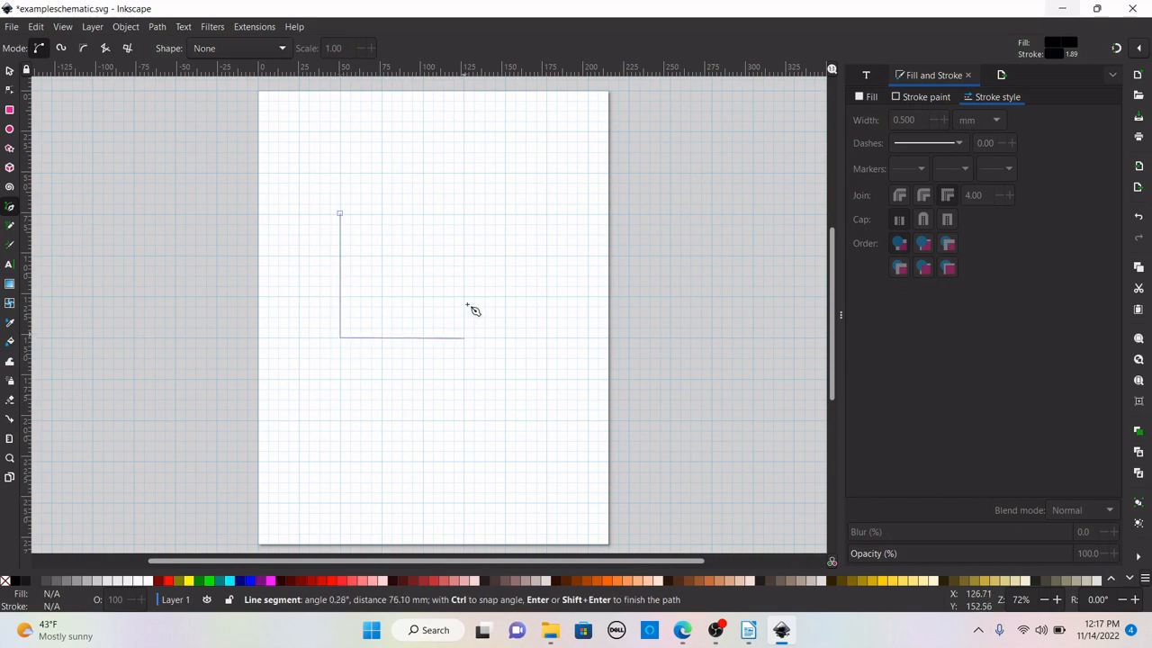
pyautogui.click(464, 214)
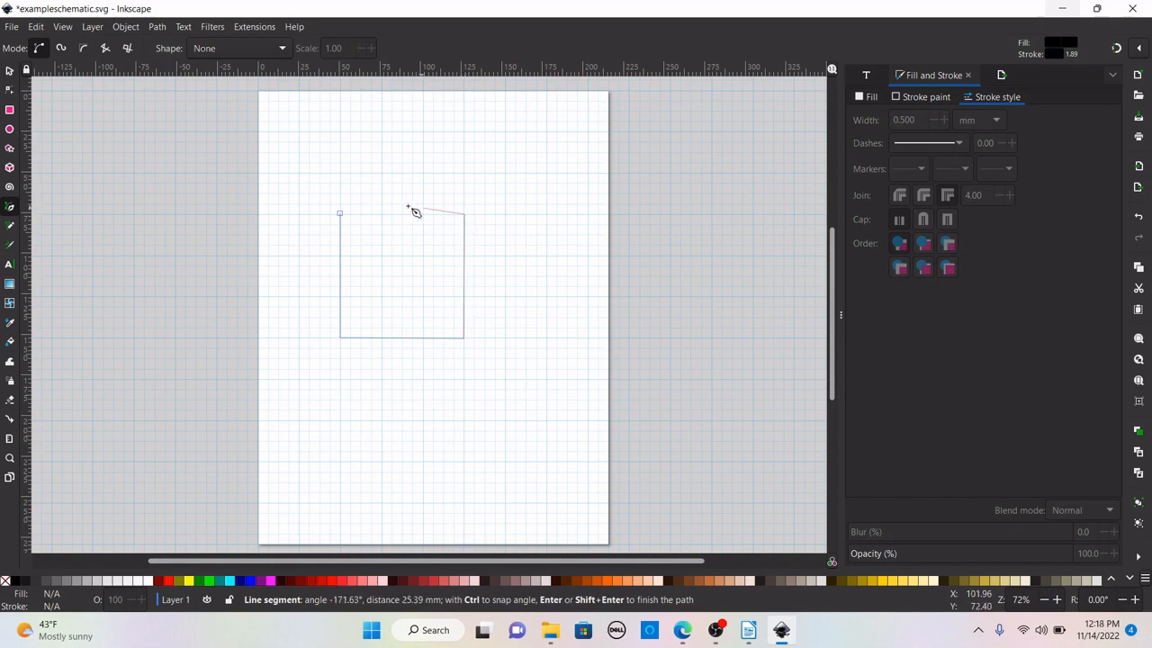
pyautogui.click(348, 220)
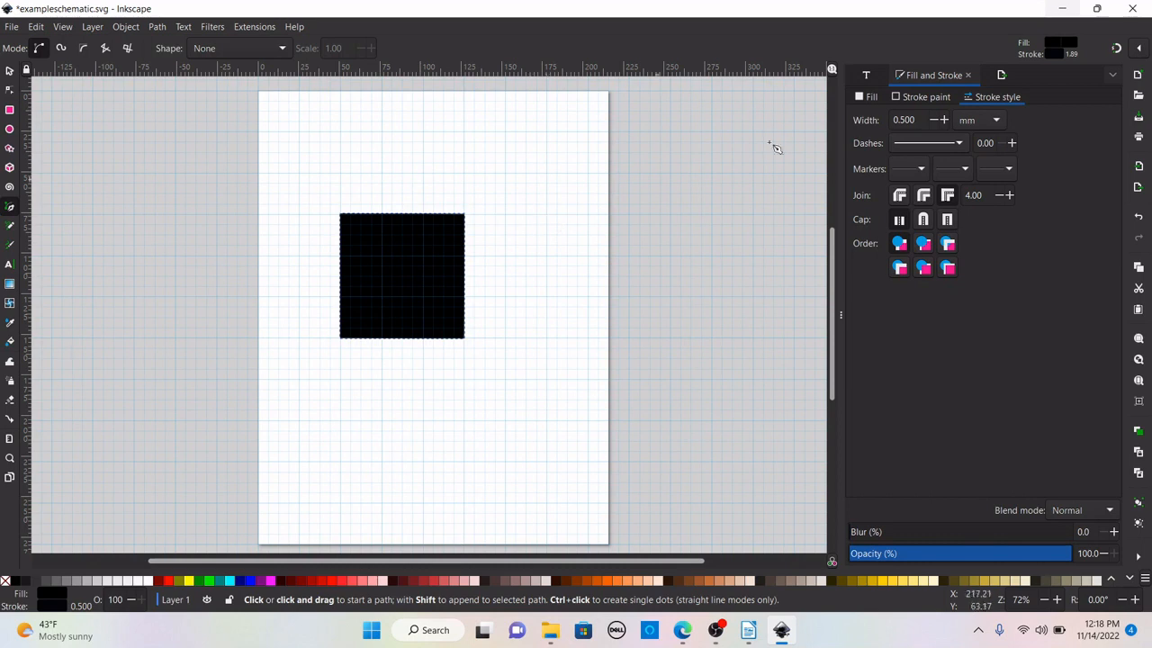
pyautogui.click(869, 96)
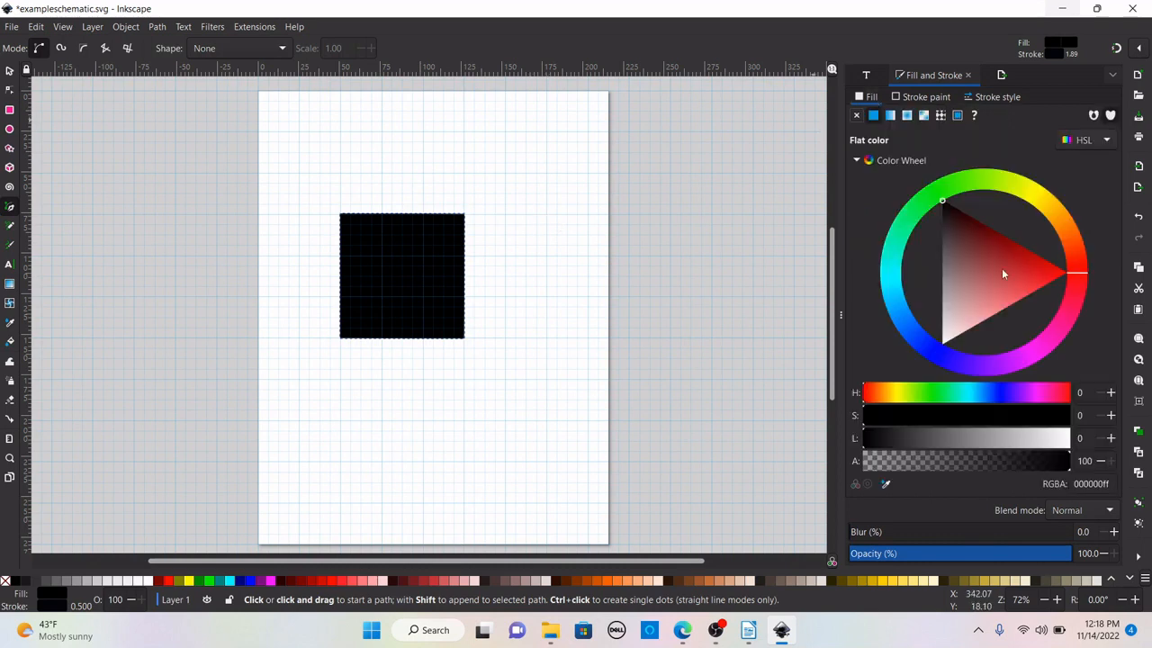
pyautogui.click(858, 115)
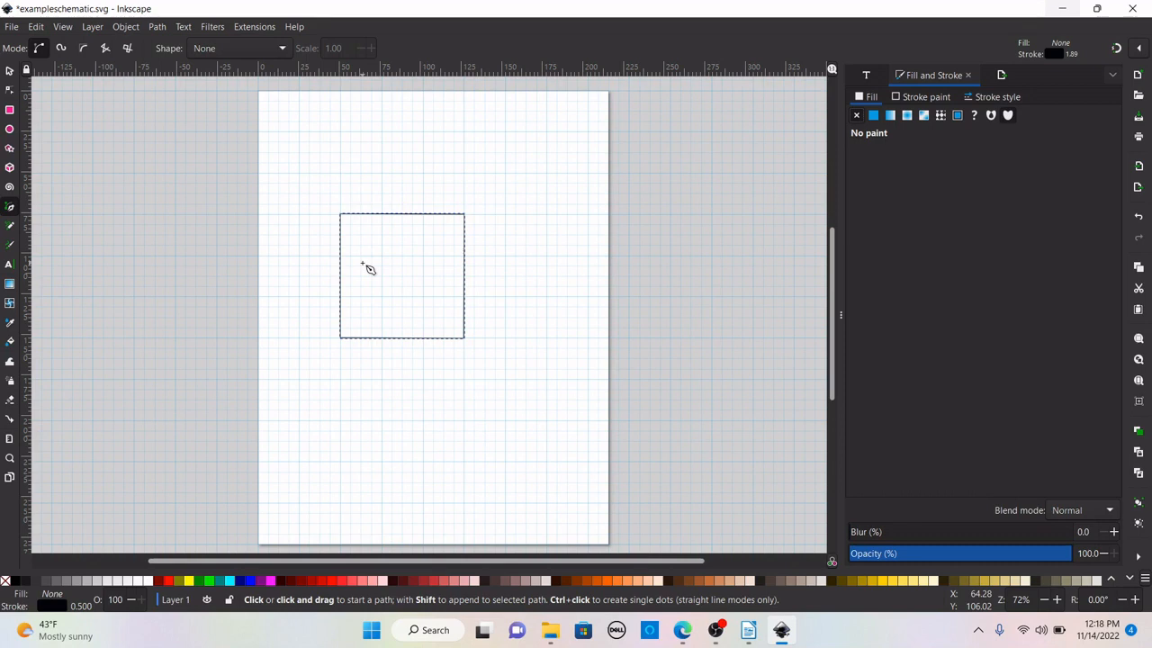
# Select the square and open the Fill and Stroke dialog to review its fill and stroke style settings.
pyautogui.click(9, 72)
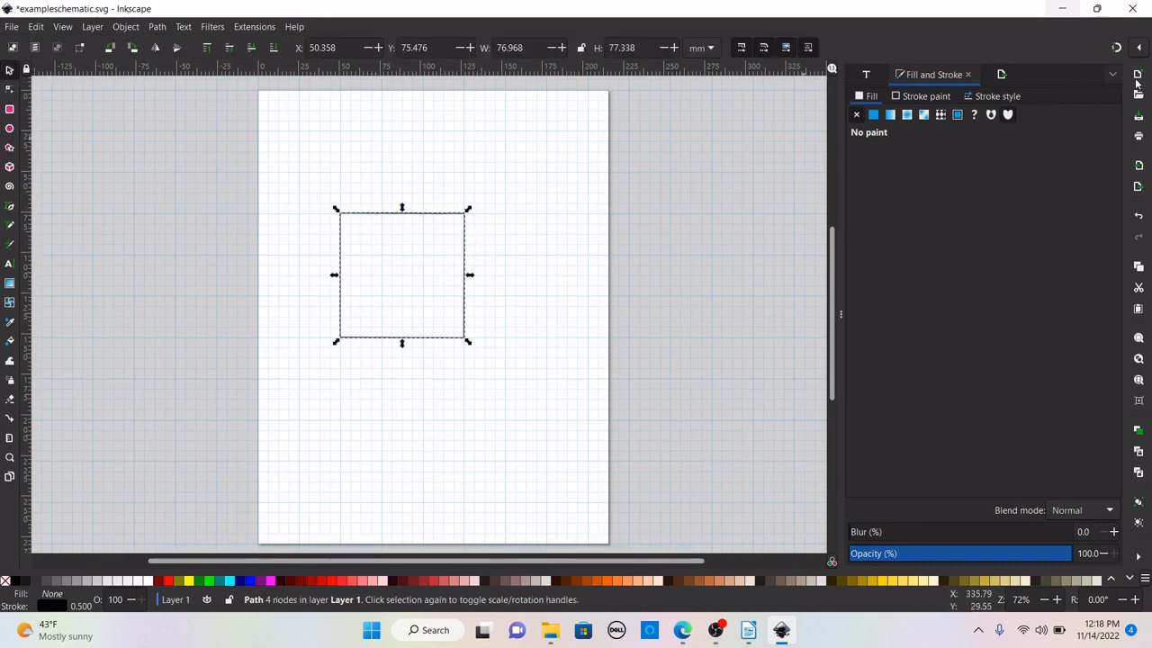
pyautogui.click(968, 76)
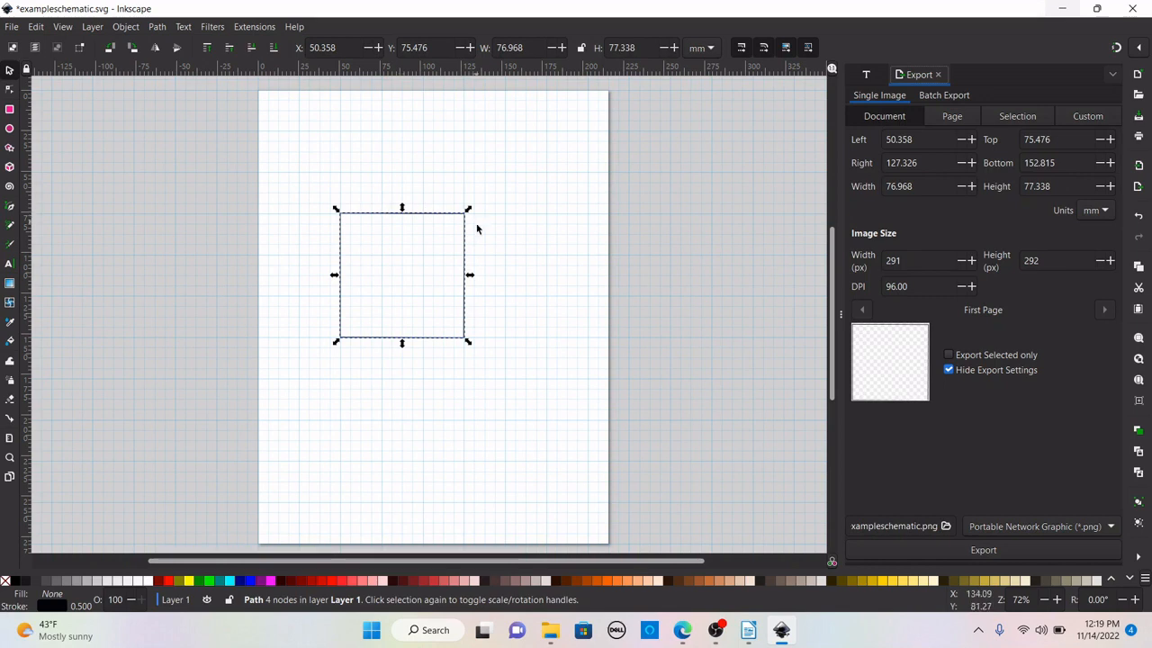
pyautogui.click(400, 216)
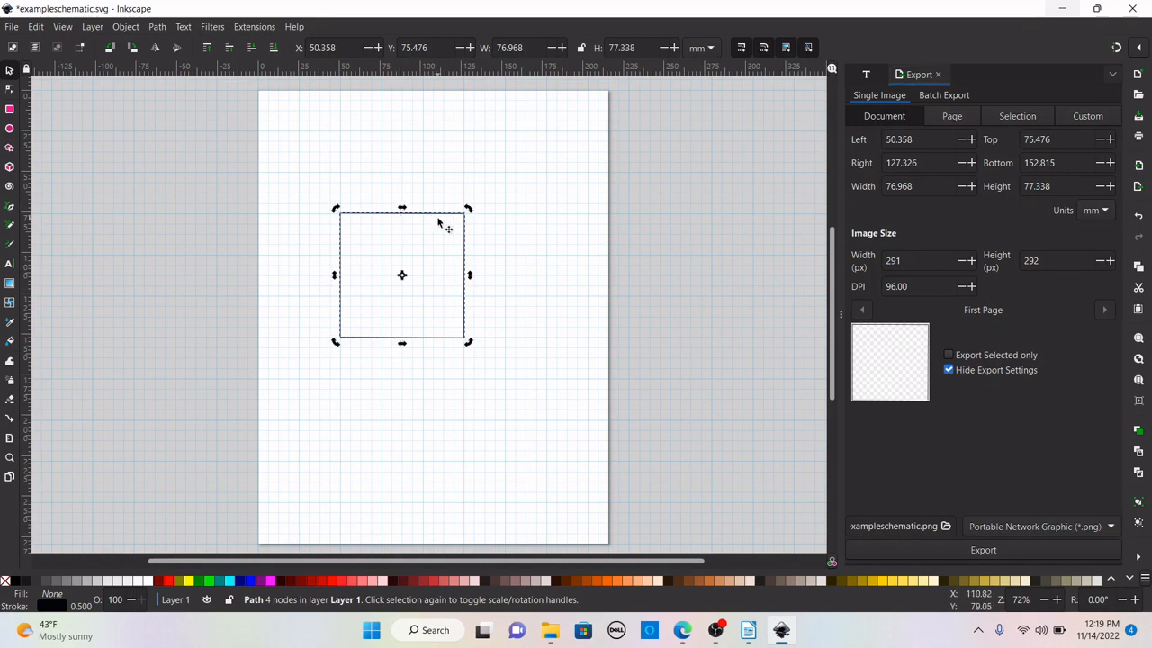
pyautogui.click(436, 216)
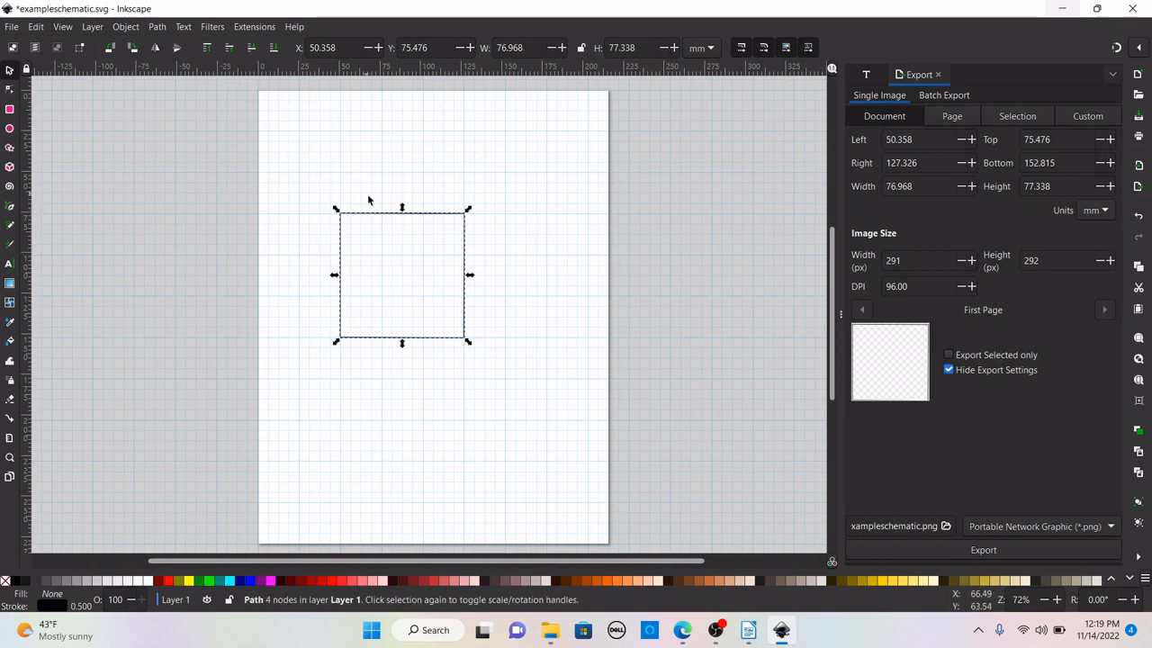
pyautogui.click(126, 27)
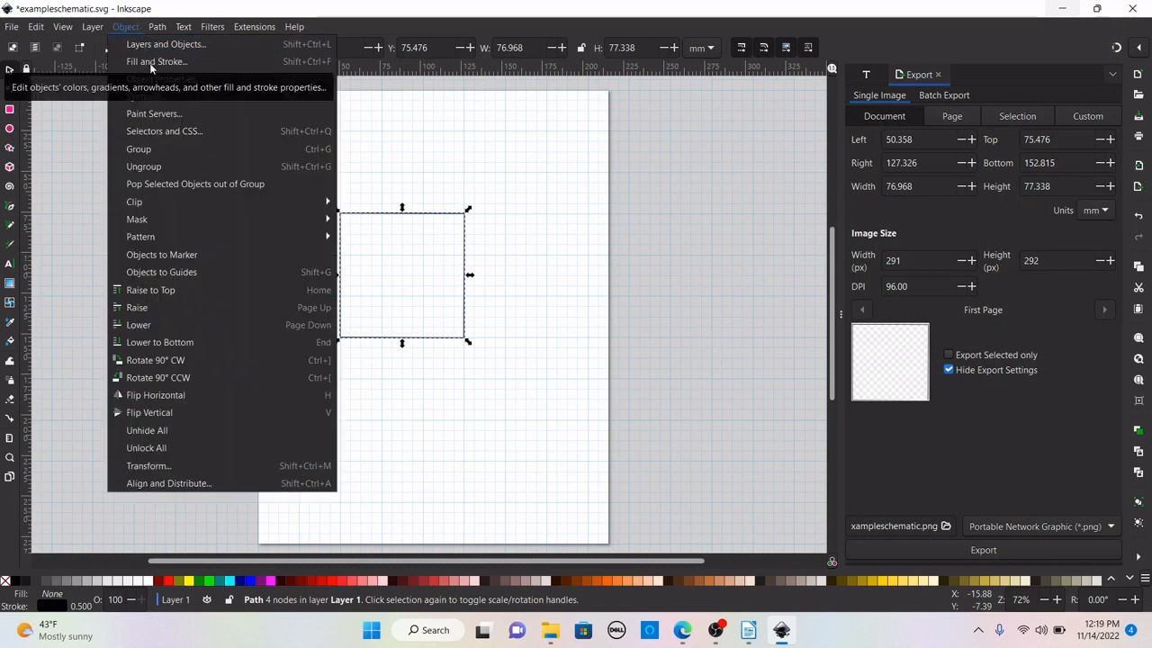
pyautogui.click(151, 63)
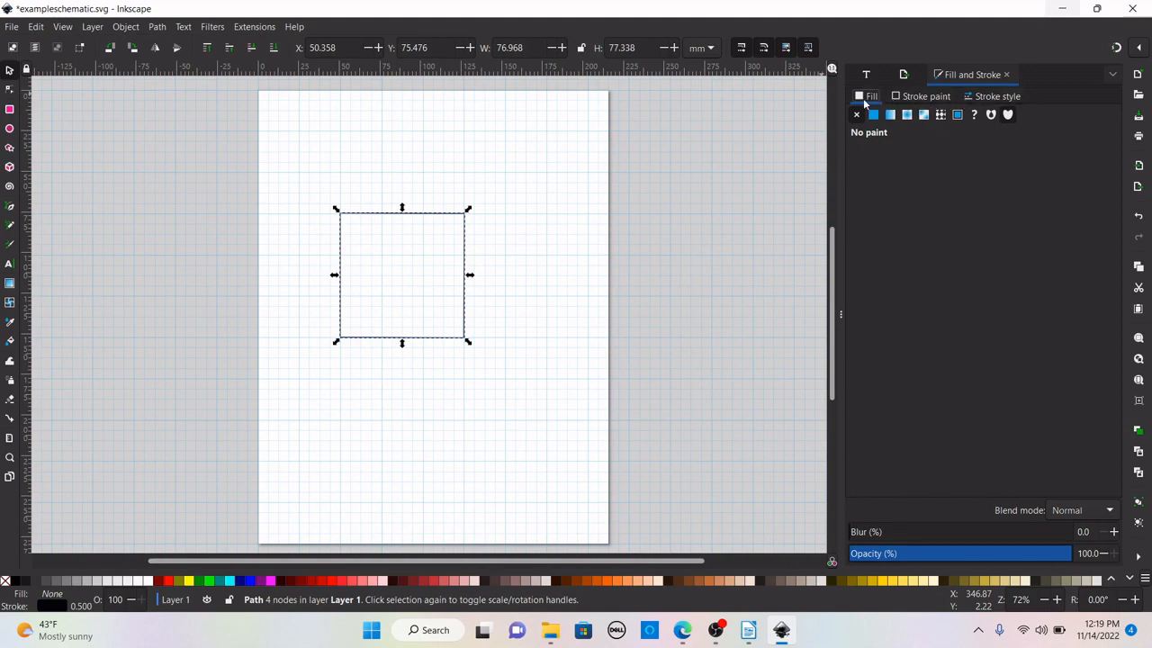
pyautogui.click(909, 104)
pyautogui.click(1001, 99)
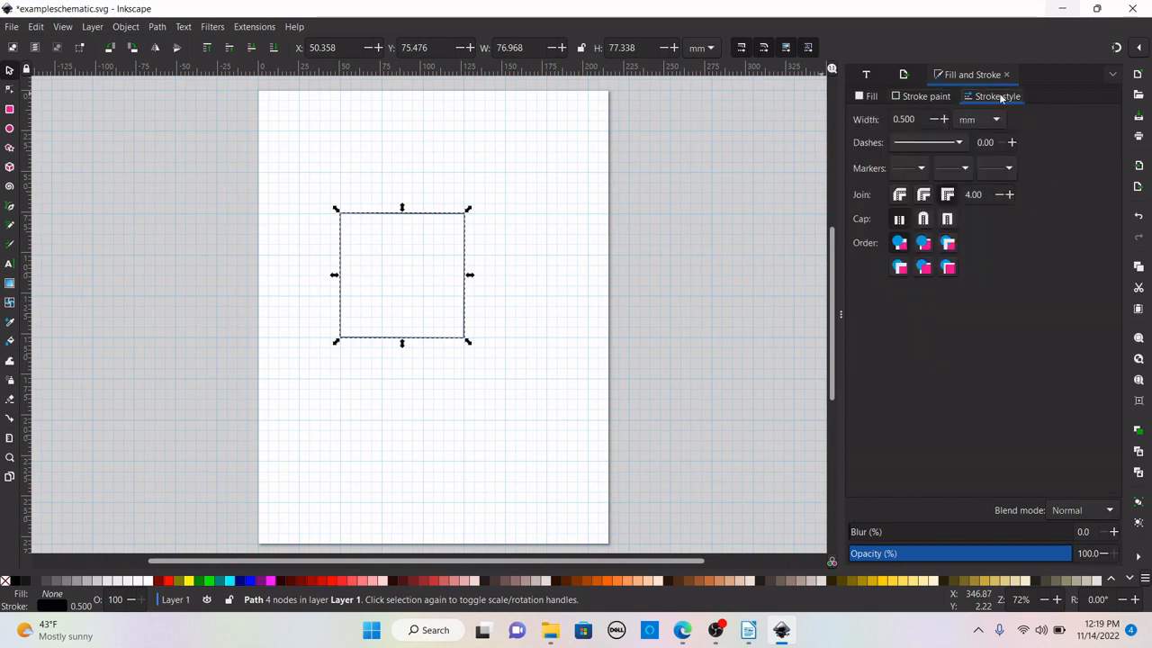
pyautogui.click(864, 99)
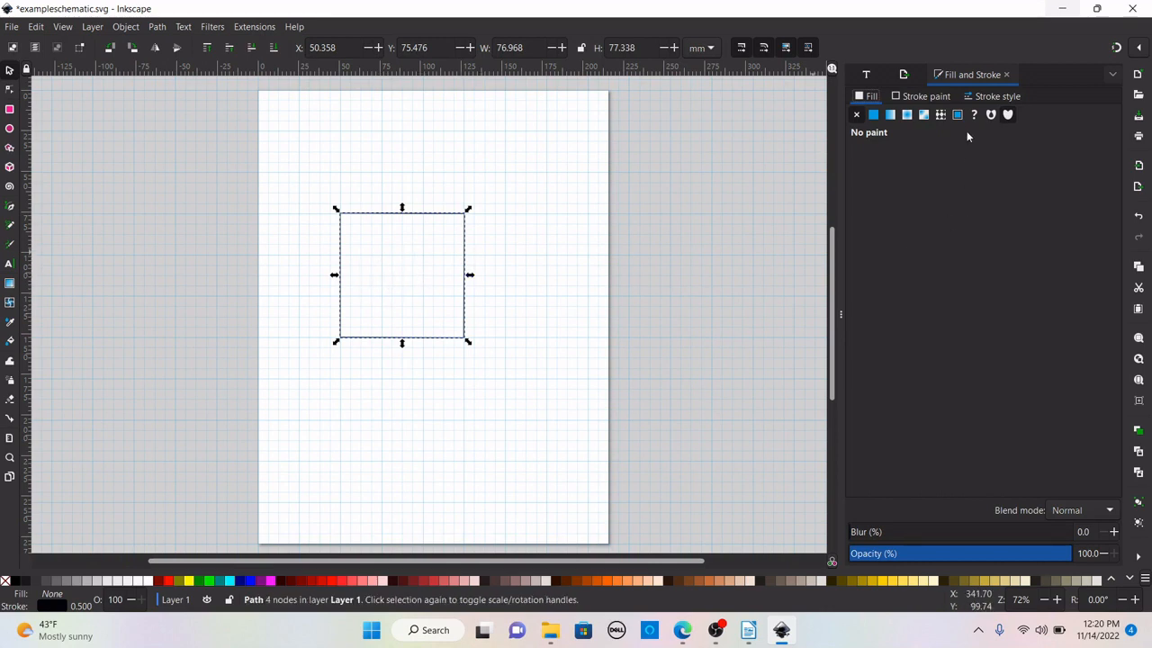
# Try giving the square a flat red fill, then undo the fill changes.
pyautogui.click(873, 115)
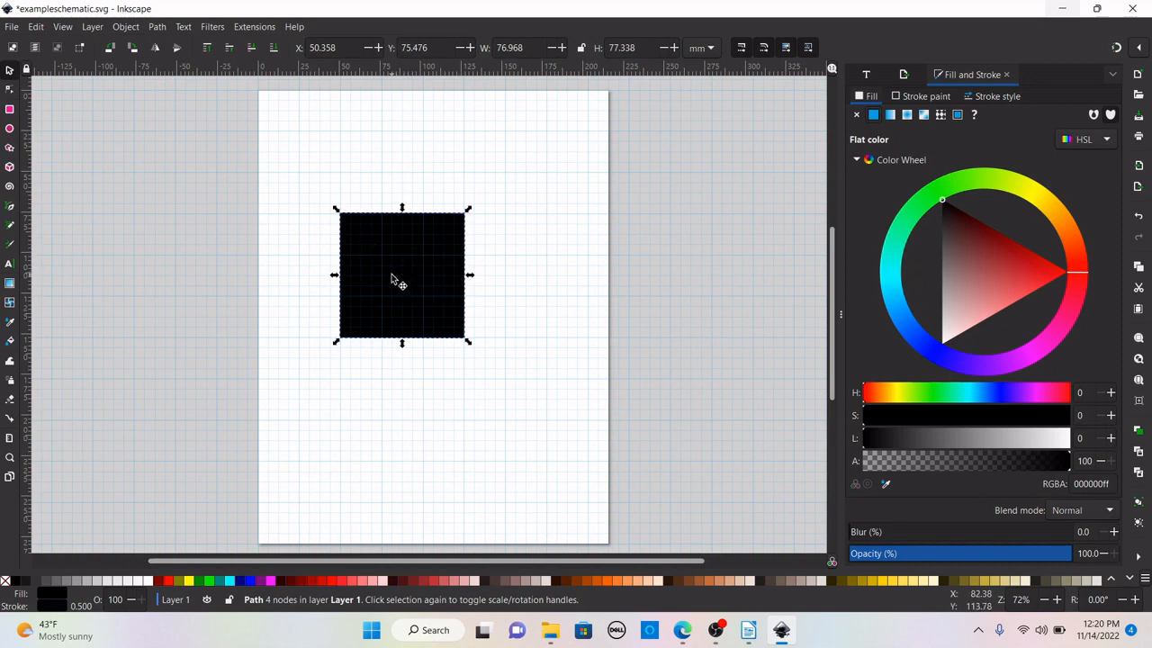
pyautogui.click(960, 251)
pyautogui.click(1019, 275)
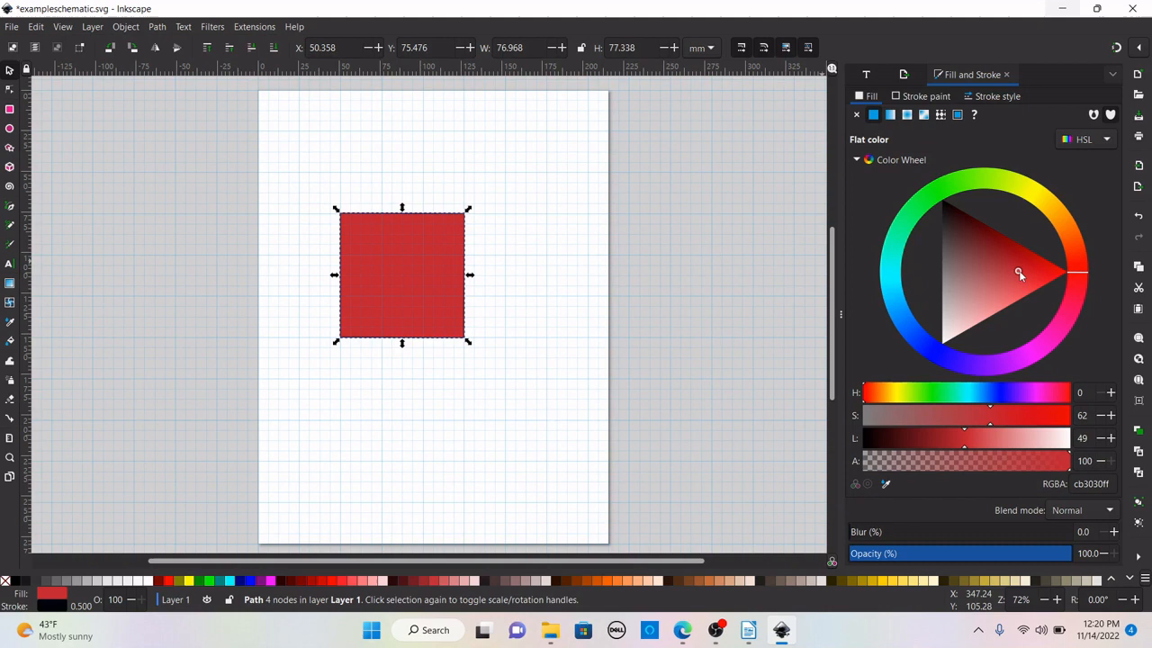
pyautogui.click(976, 290)
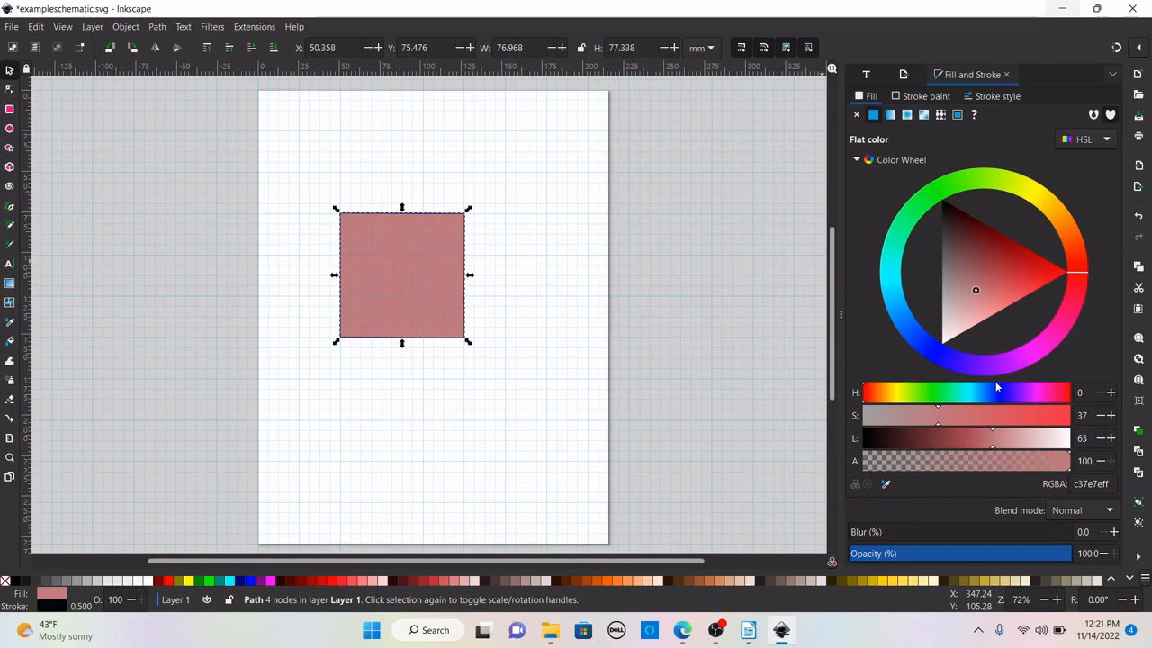
pyautogui.click(1138, 218)
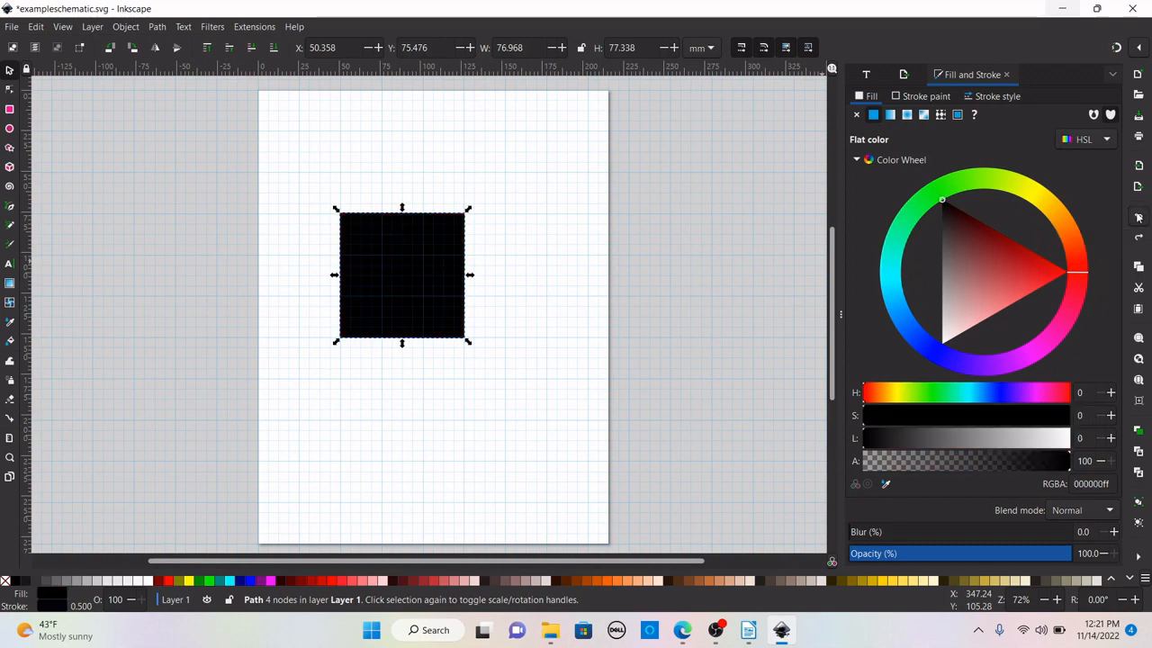
pyautogui.click(1138, 219)
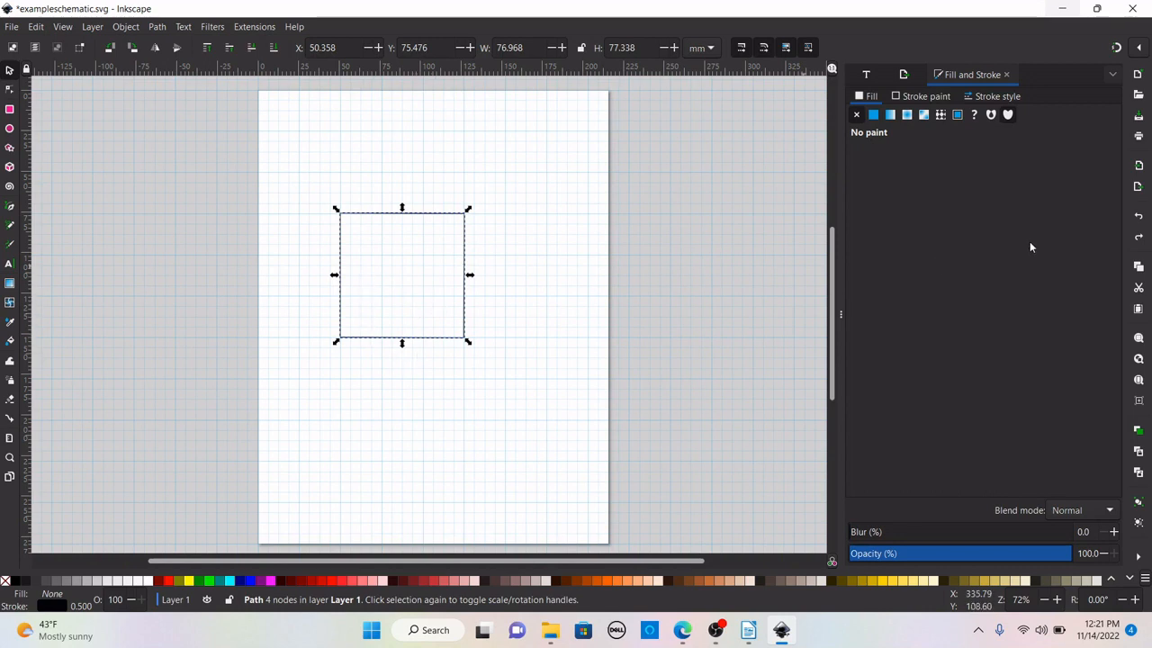
# Give the square a pale blue flat stroke colour (cfd5e3ff).
pyautogui.click(918, 97)
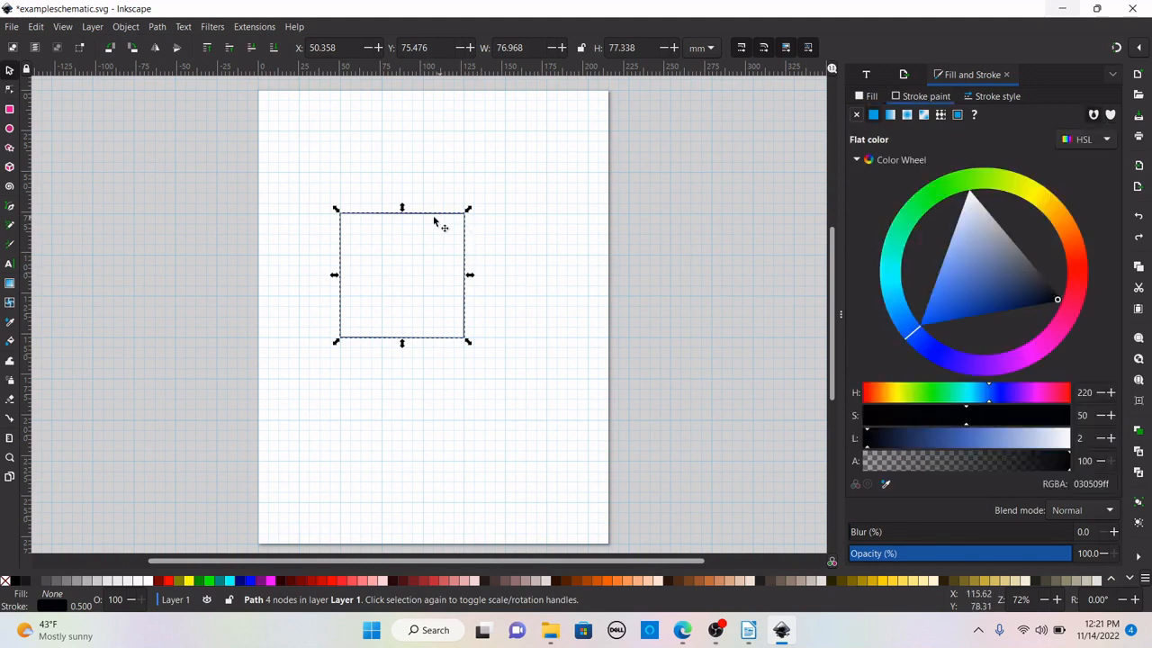
pyautogui.click(500, 251)
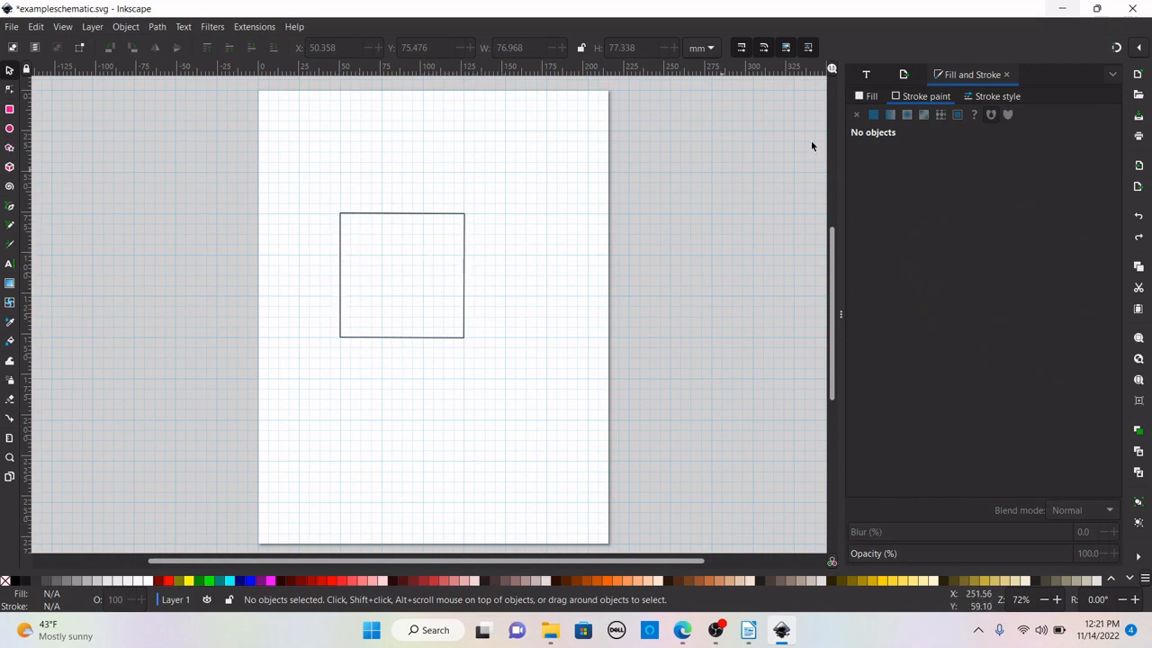
pyautogui.click(435, 214)
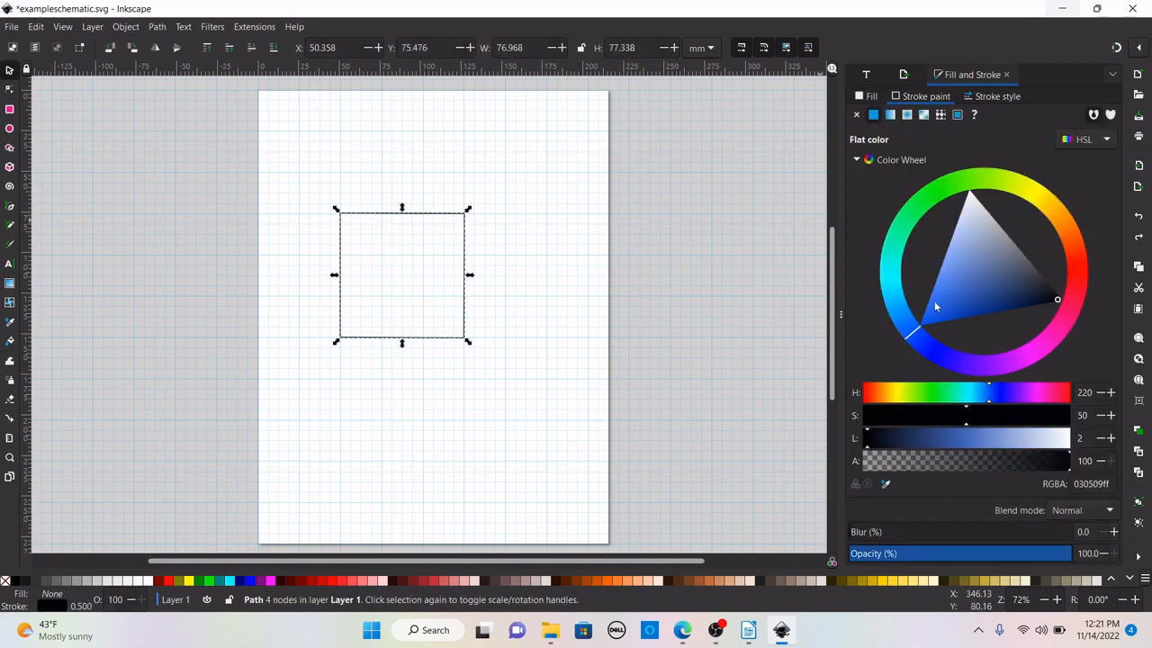
pyautogui.click(976, 214)
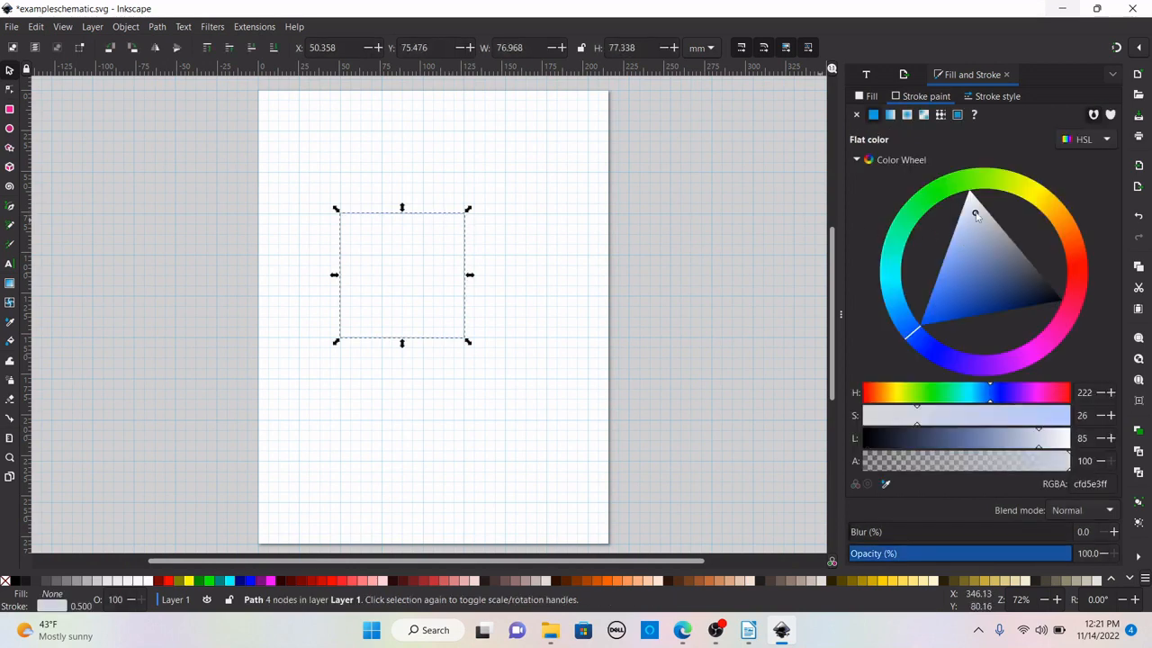
pyautogui.click(563, 288)
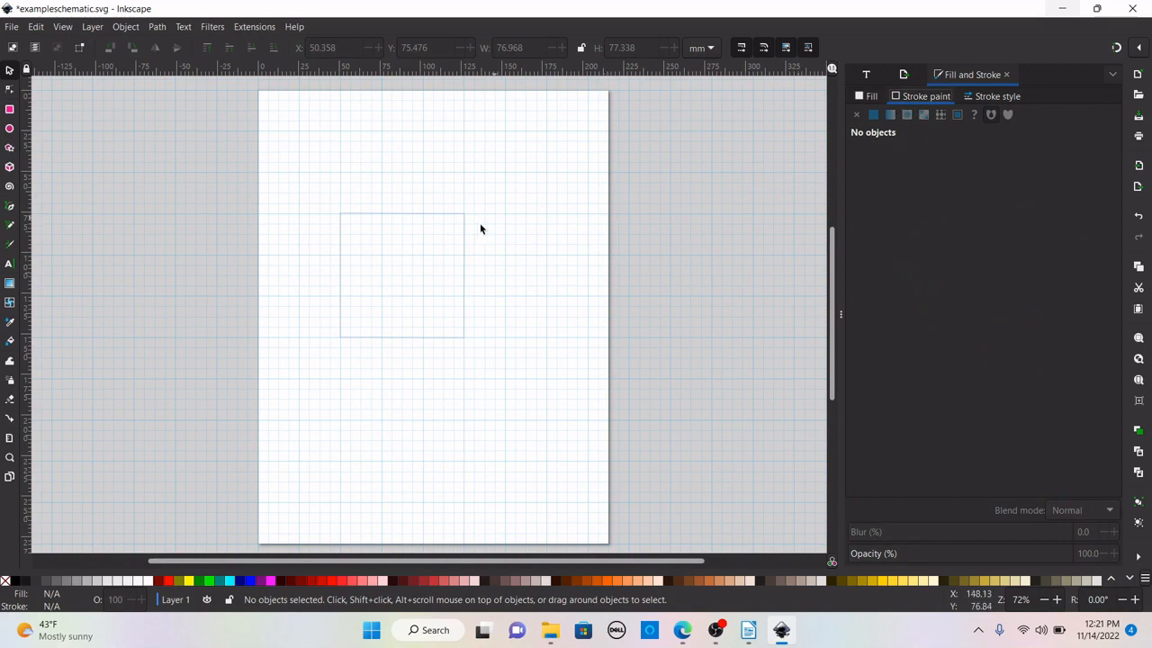
# Change the square's stroke colour to purple (c23fdfff) using the colour wheel.
pyautogui.click(443, 216)
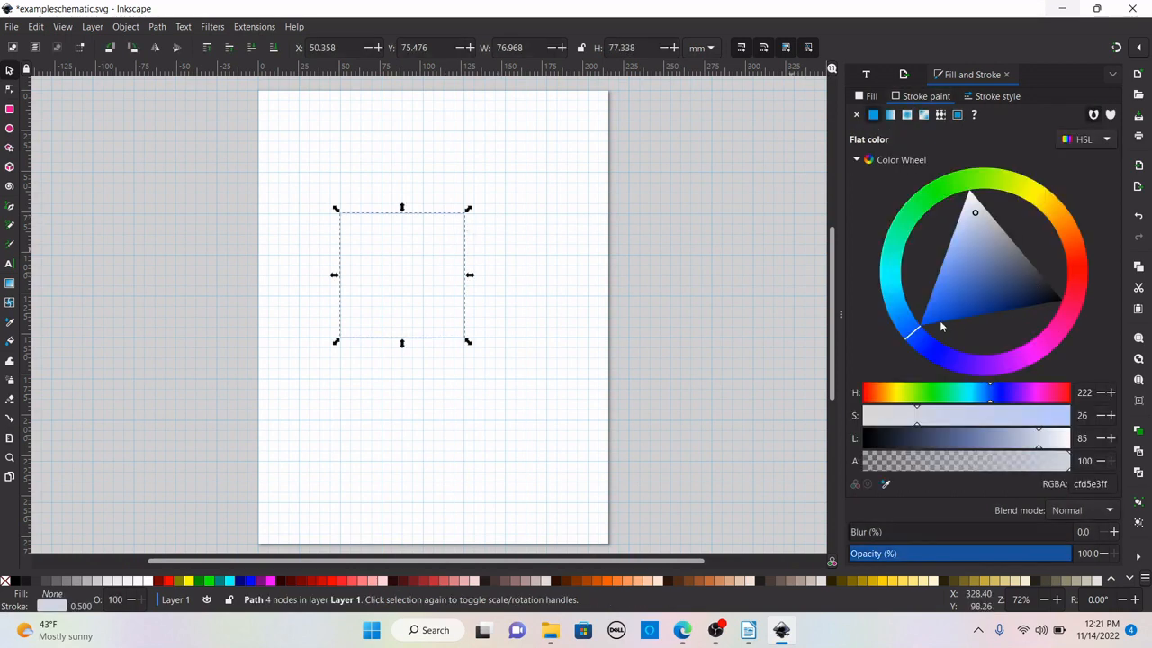
pyautogui.click(1079, 258)
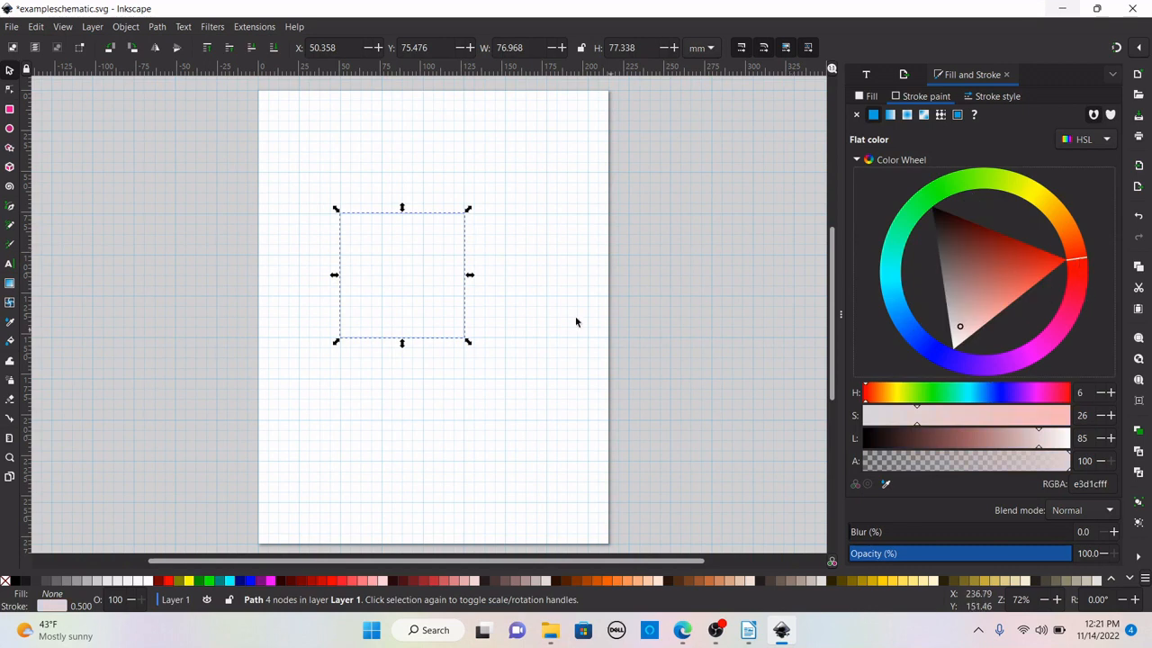
pyautogui.moveTo(1041, 353); pyautogui.dragTo(1014, 360)
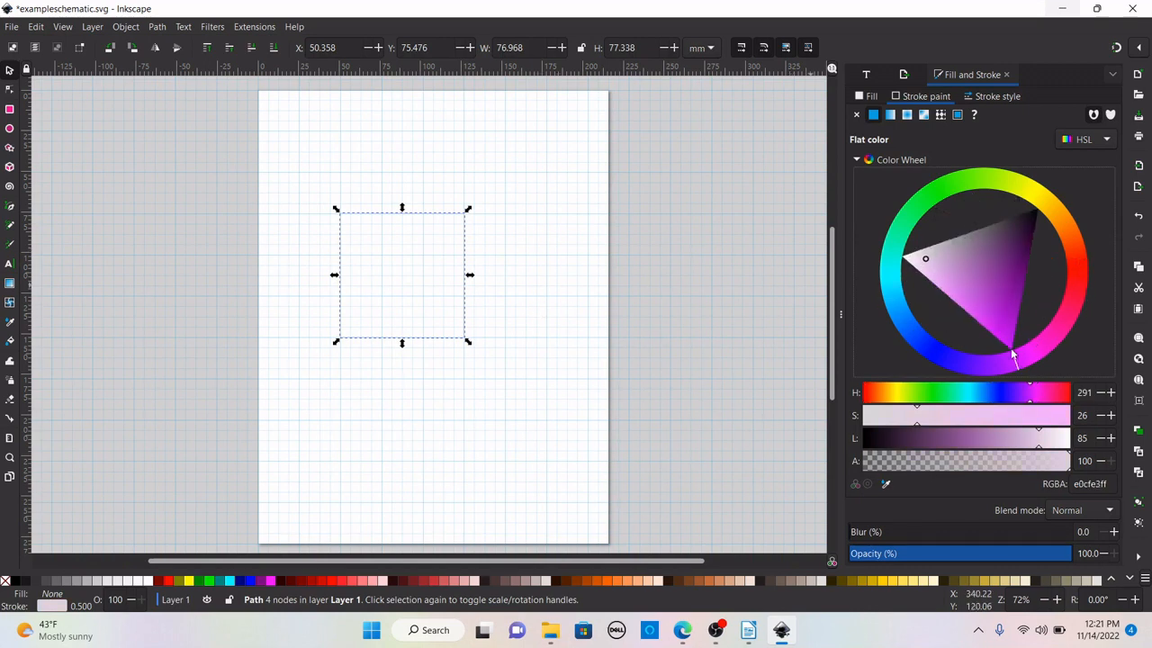
pyautogui.click(988, 313)
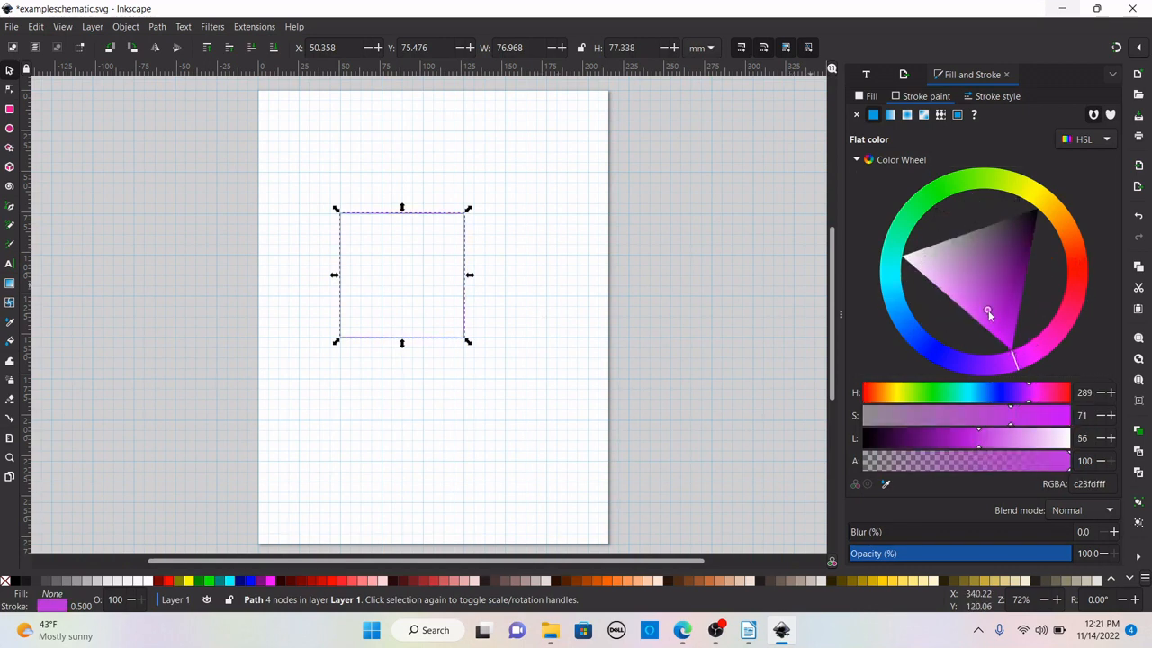
pyautogui.click(540, 265)
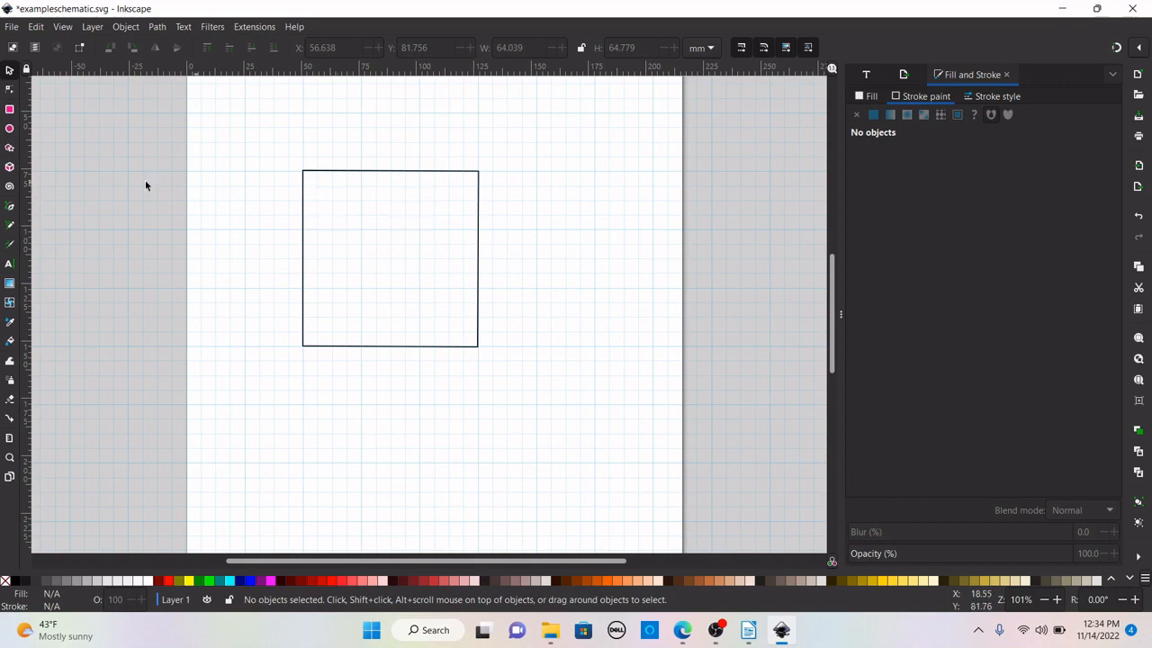
# Draw a second closed square path about 64 mm wide inside the first square with the Bezier tool.
pyautogui.click(10, 209)
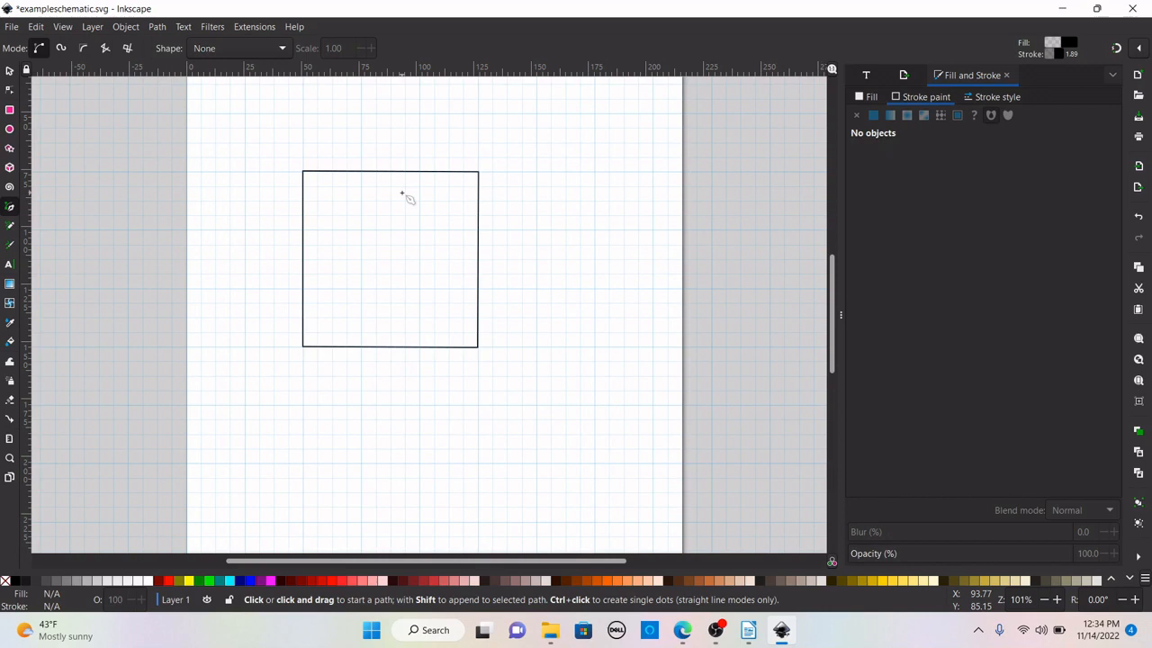
pyautogui.click(316, 187)
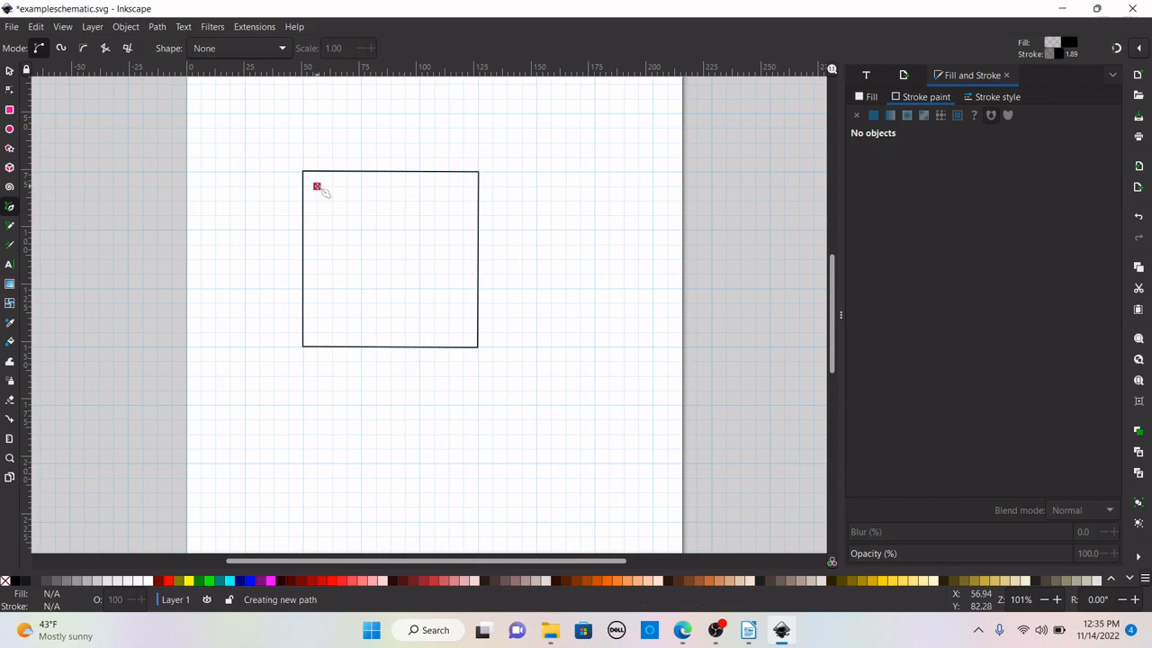
pyautogui.click(318, 333)
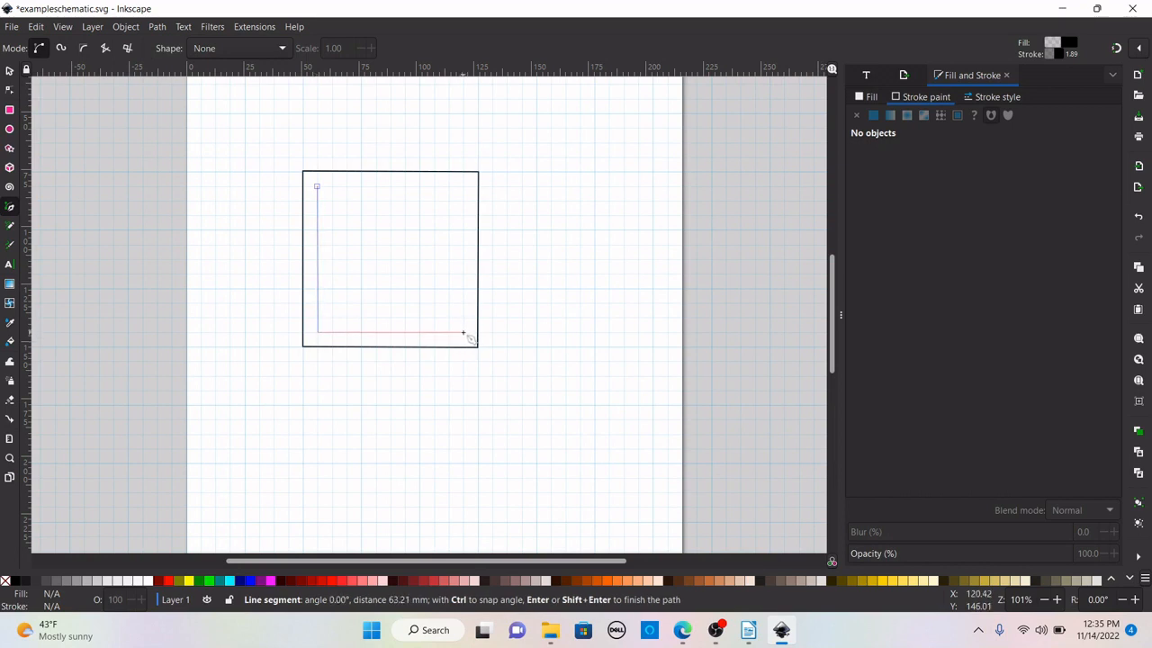
pyautogui.click(464, 333)
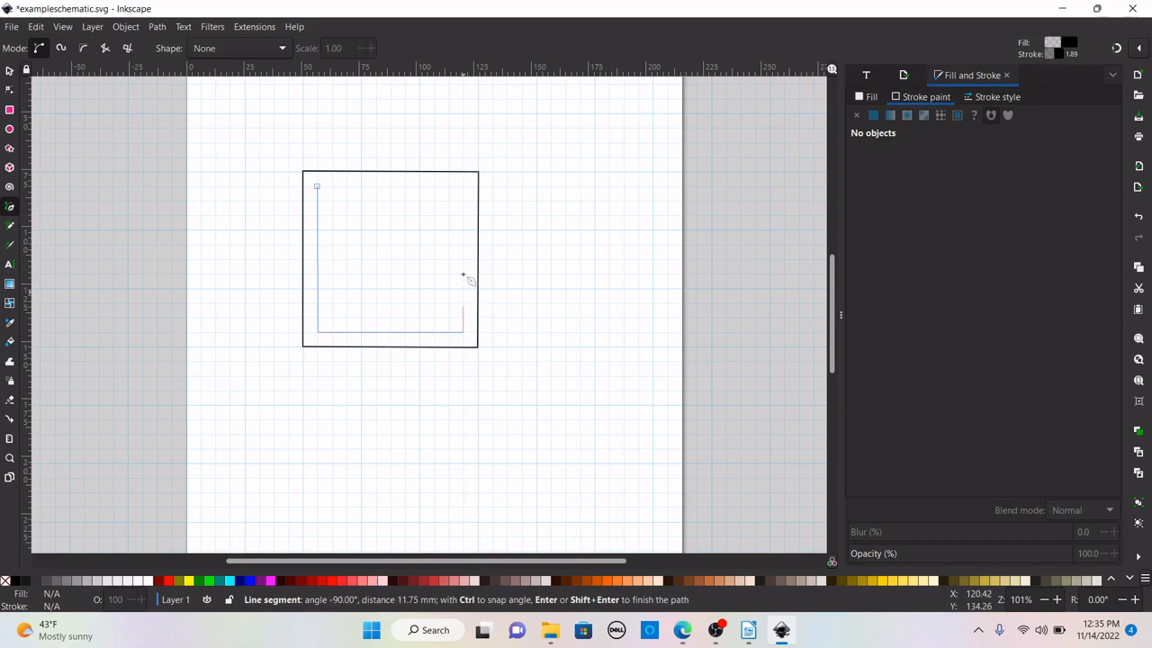
pyautogui.click(463, 186)
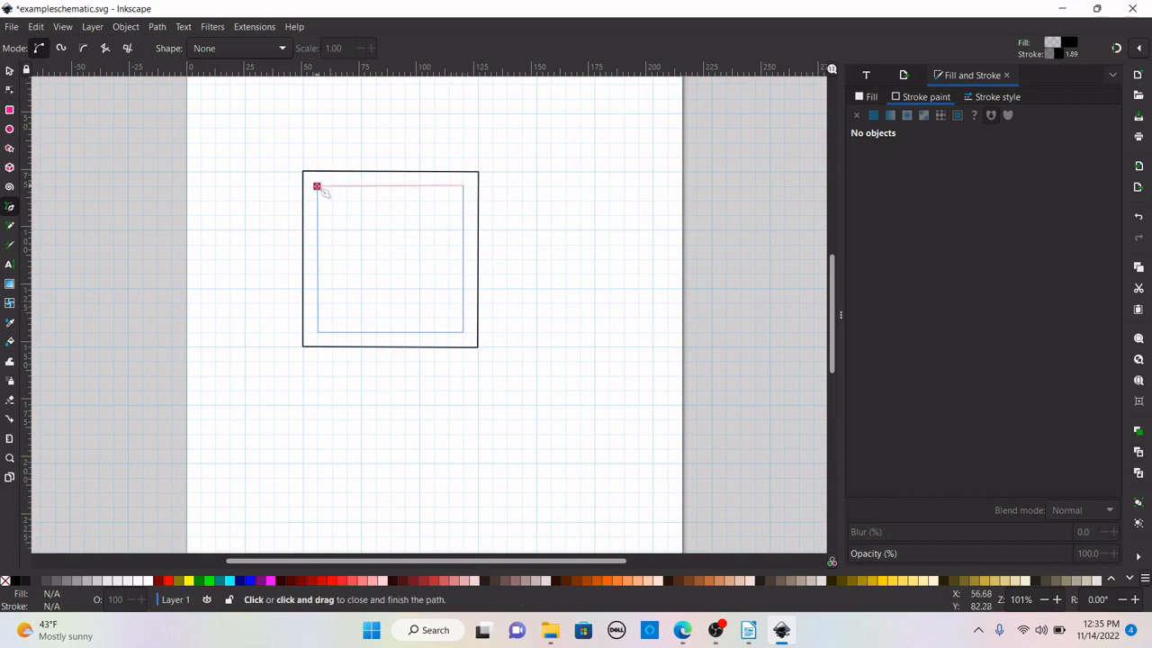
pyautogui.click(317, 186)
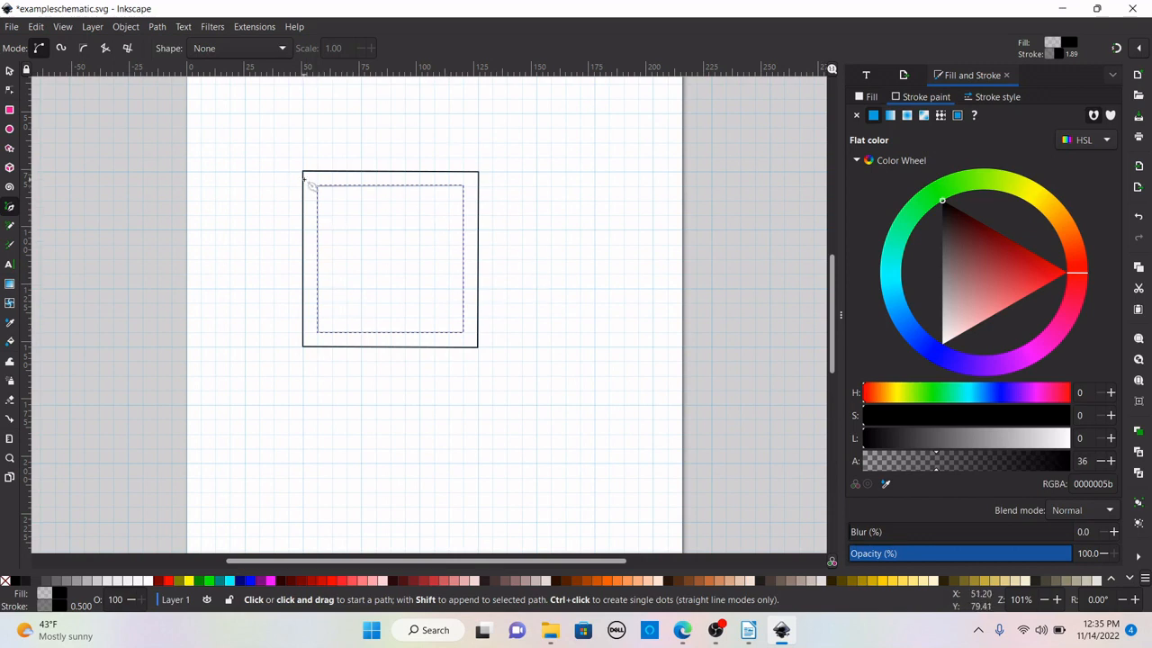
pyautogui.click(8, 74)
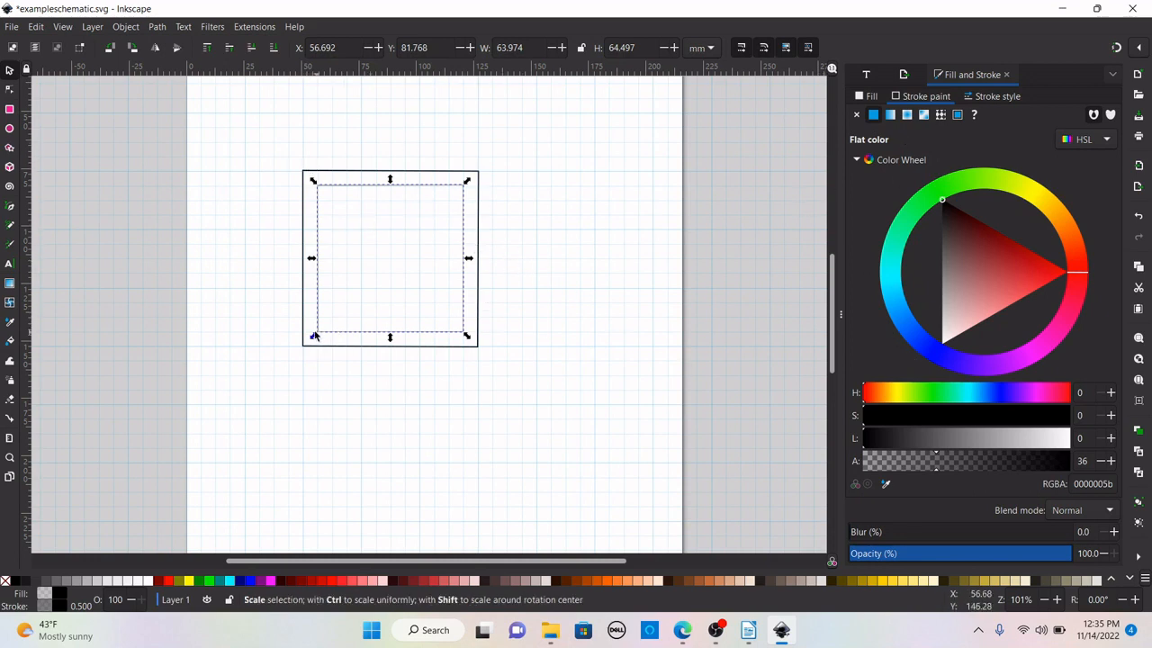
pyautogui.click(553, 284)
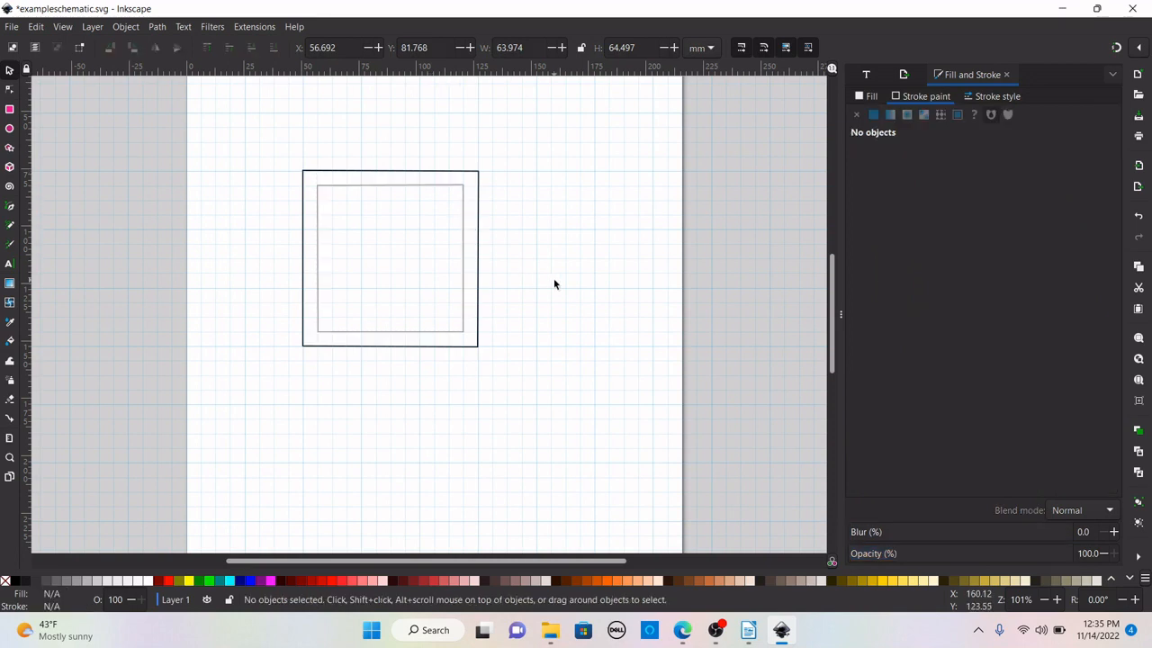